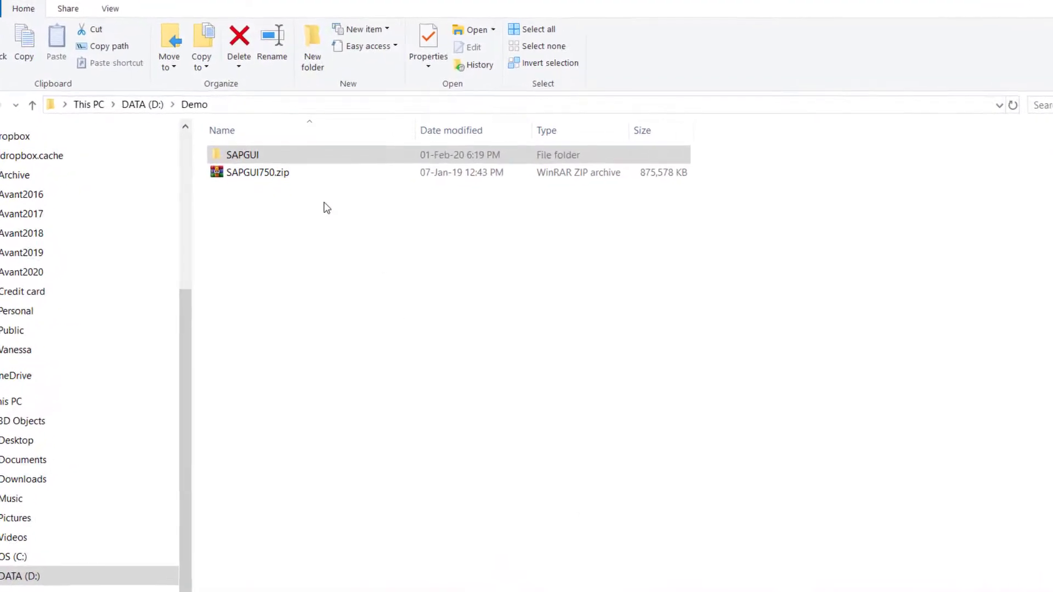
Step: Browse from the SAPGUI750 package through PRES1\GUI\WINDOWS down to the WIN32 installers folder
click(290, 178)
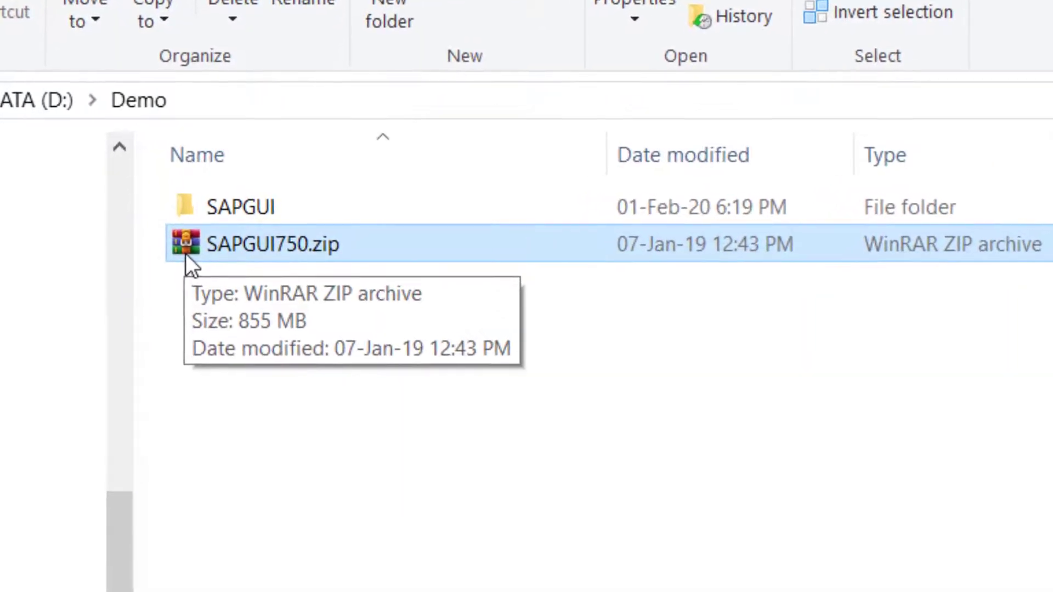
double_click(241, 211)
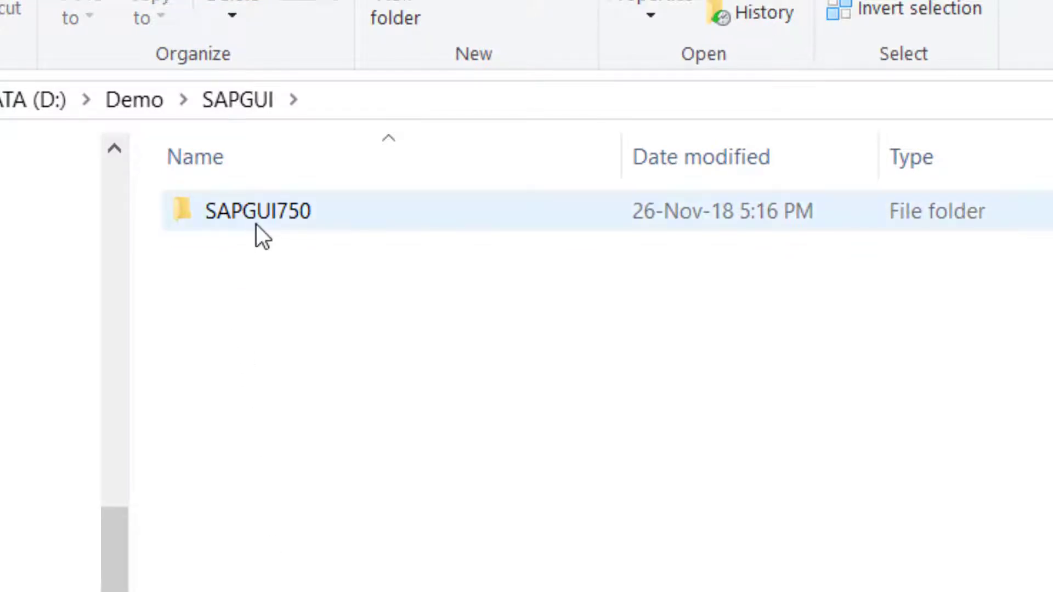
double_click(255, 224)
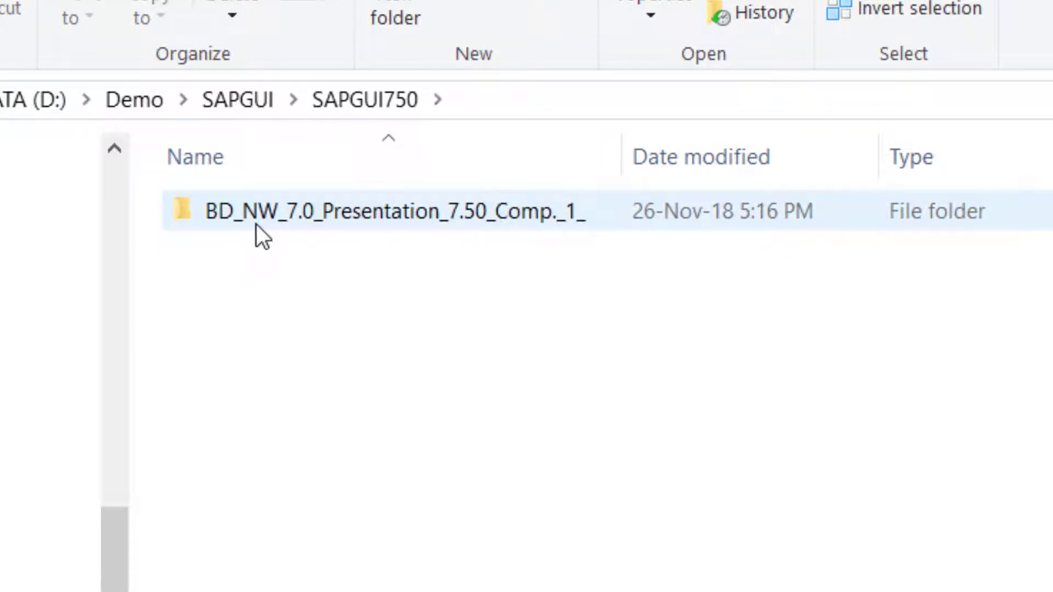
double_click(255, 225)
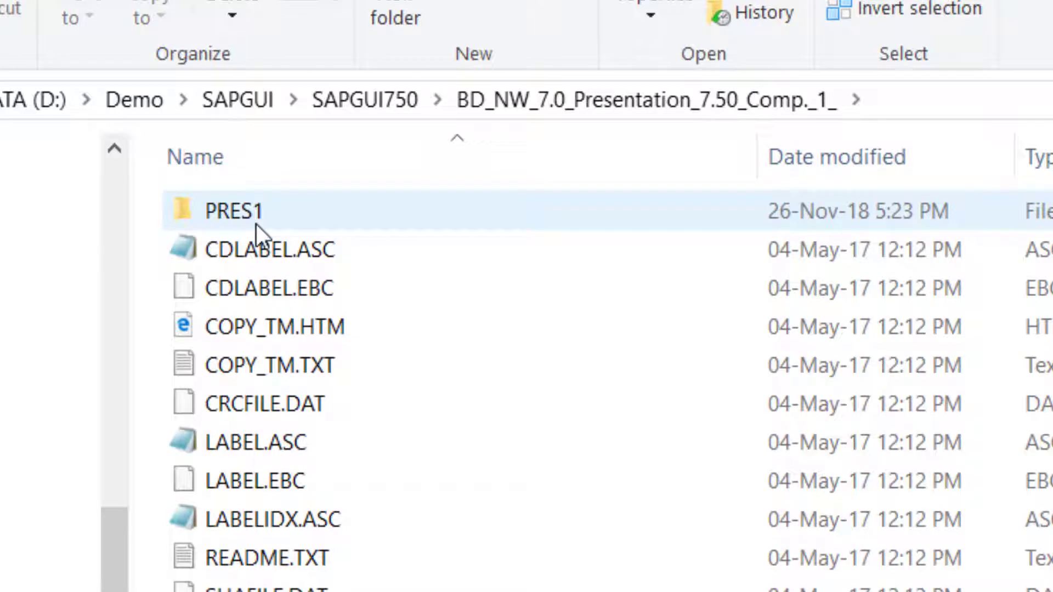
double_click(255, 224)
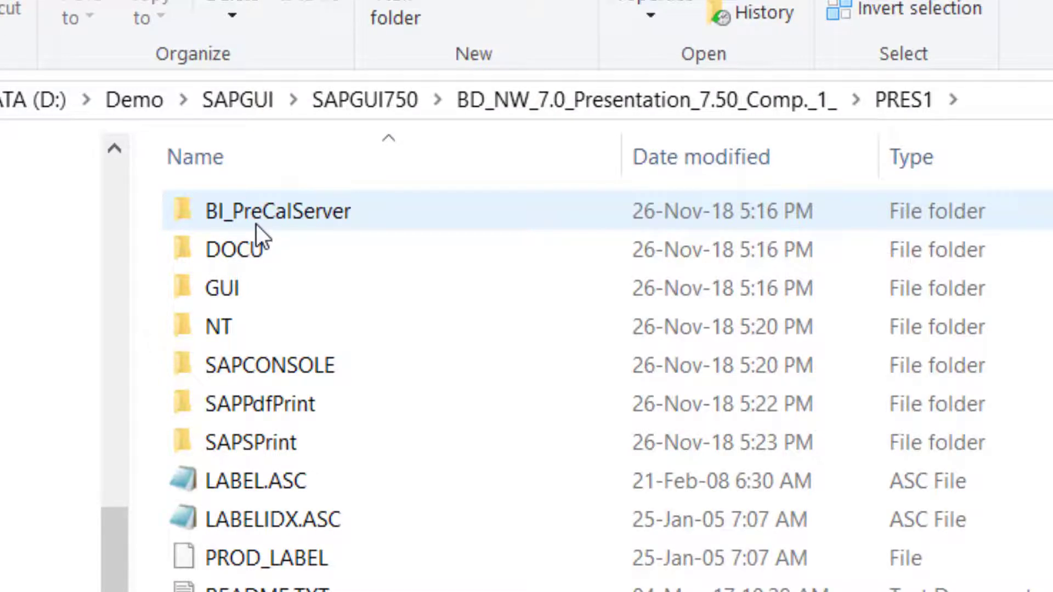
double_click(250, 282)
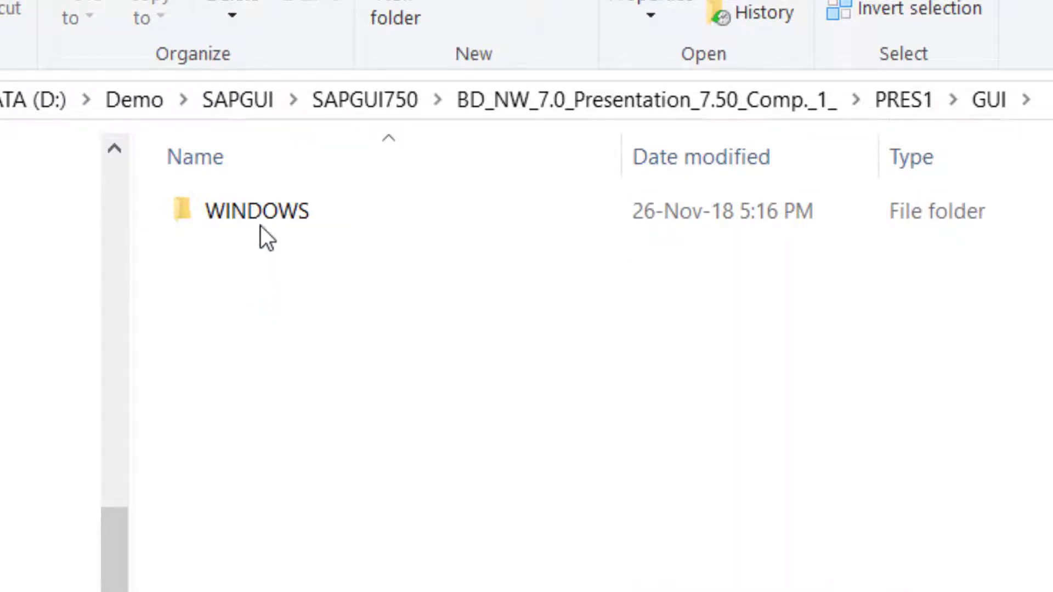
double_click(263, 219)
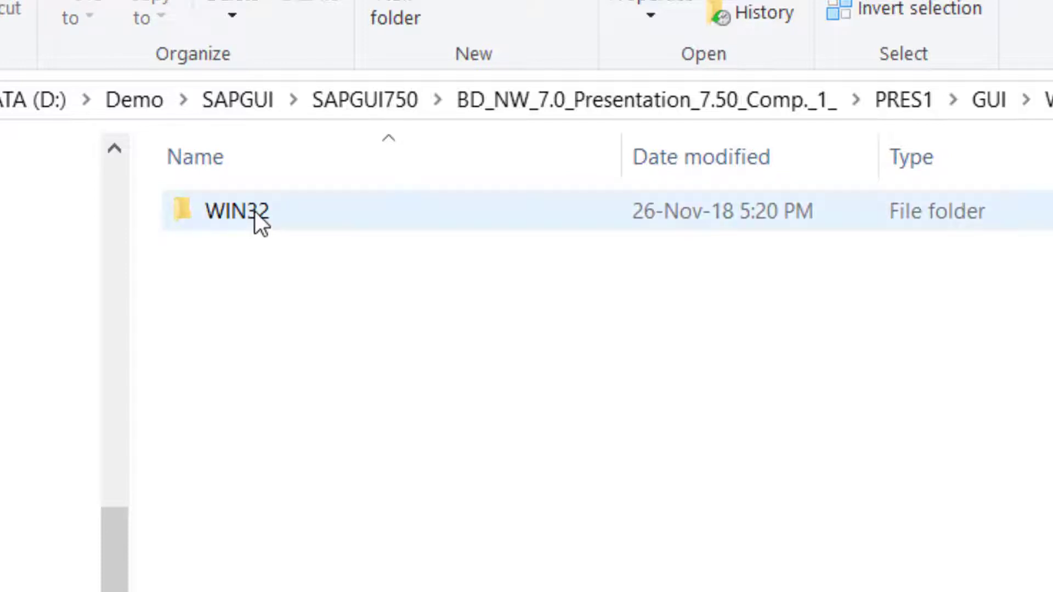
double_click(254, 212)
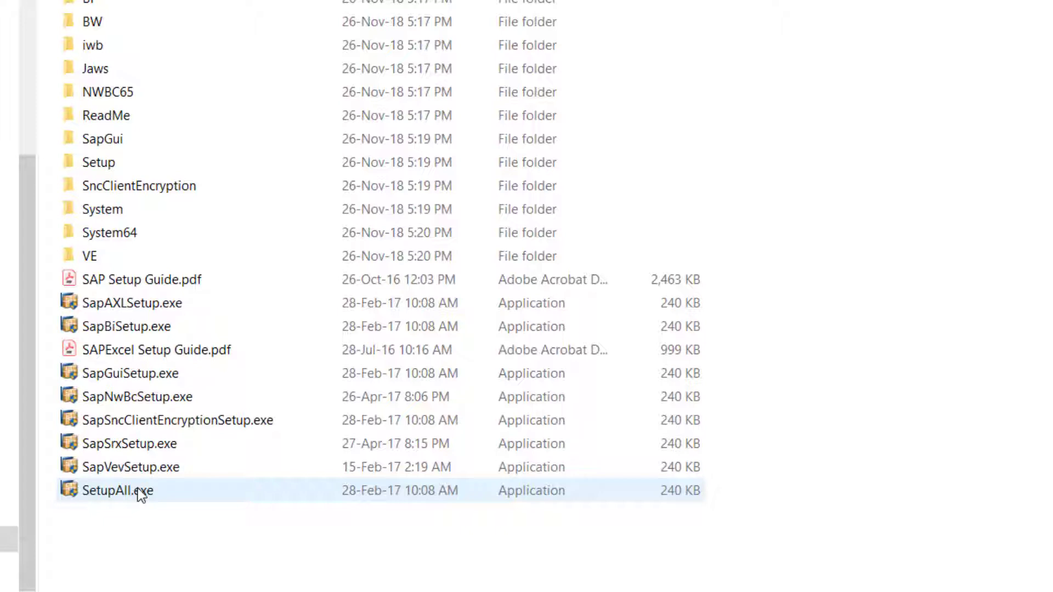
Step: Launch SetupAll.exe and continue past the SAP Front-End Installer welcome page
double_click(138, 490)
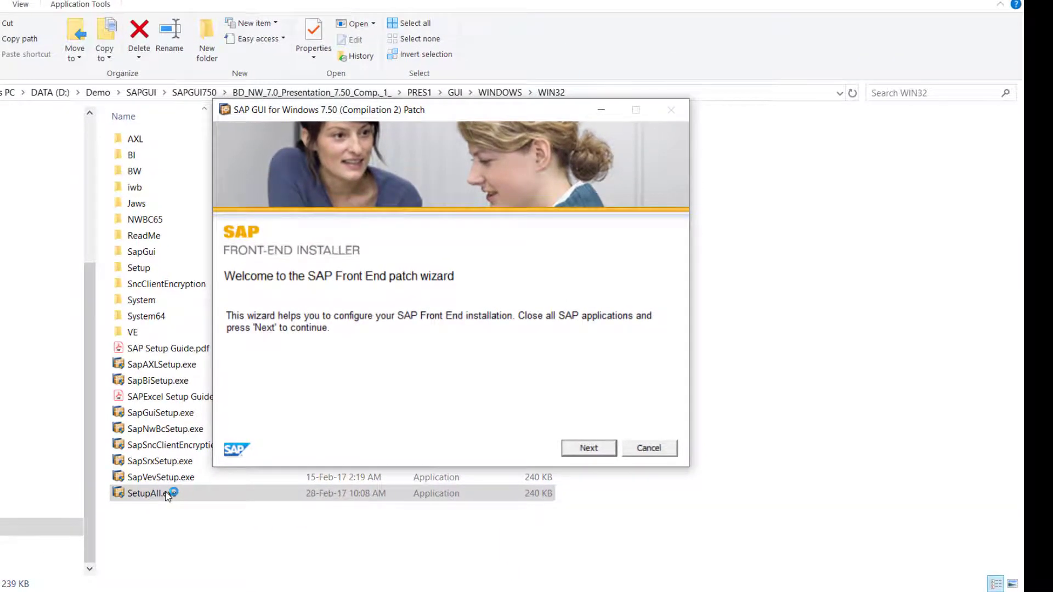
click(580, 449)
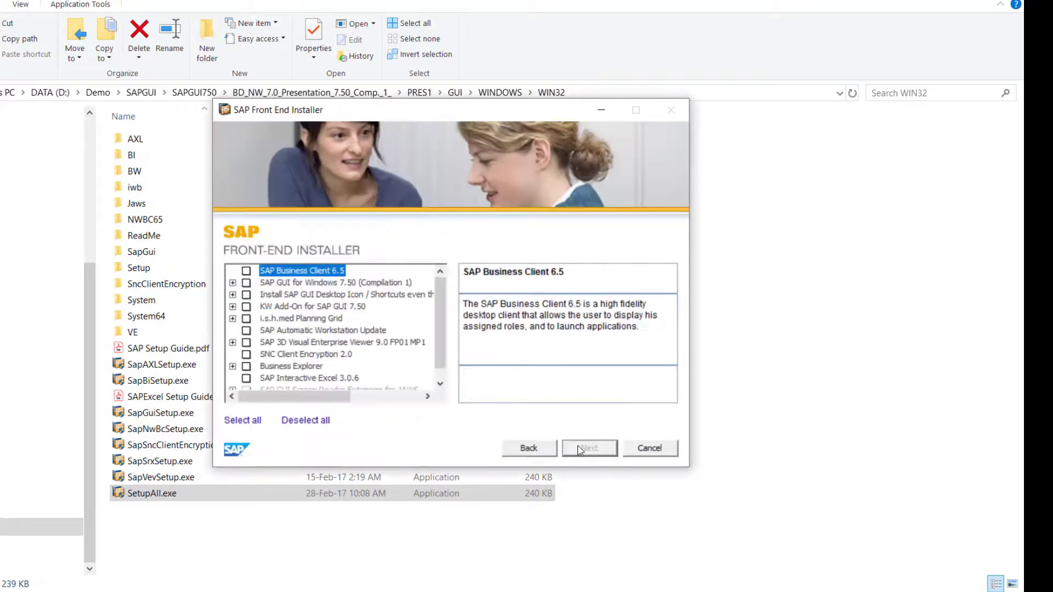
Step: Tick SAP GUI Suite with all its parts under SAP GUI for Windows 7.50 and continue
mouse_move(432, 355)
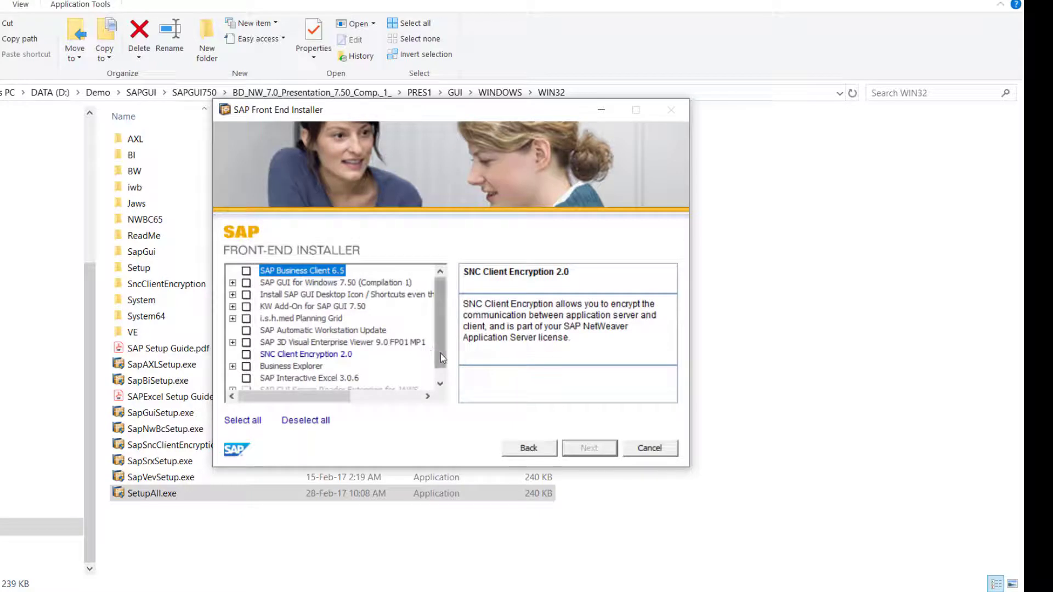
mouse_move(439, 353)
mouse_down()
mouse_move(438, 364)
mouse_move(436, 340)
mouse_up()
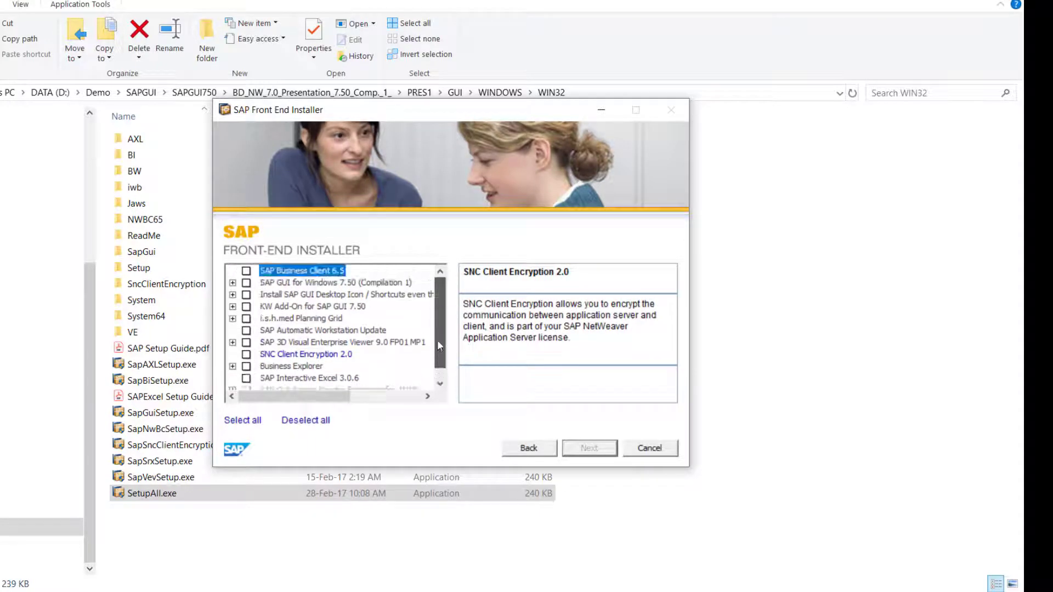
click(232, 283)
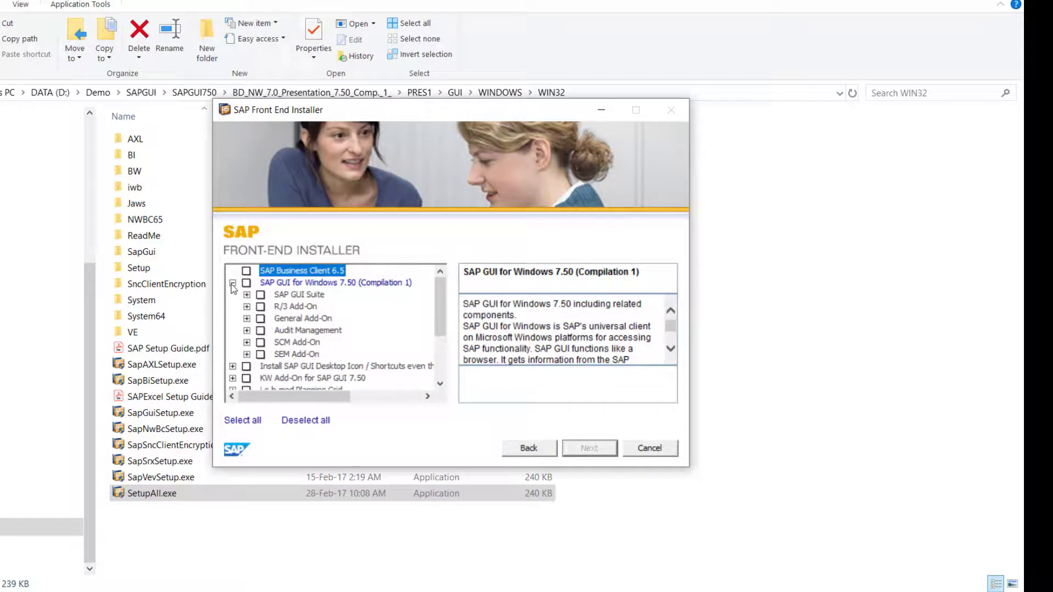
click(246, 295)
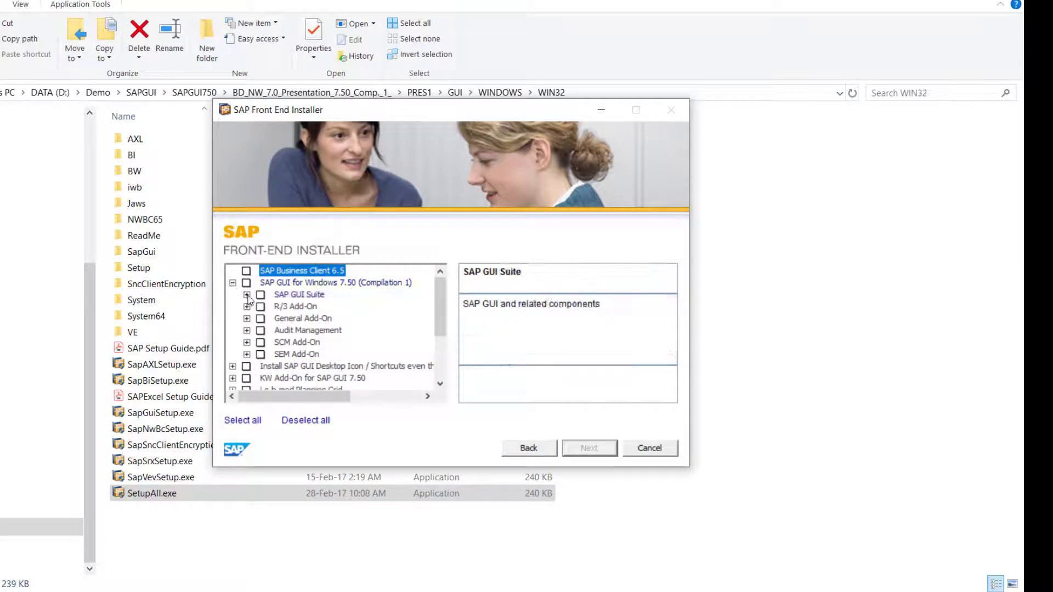
click(246, 295)
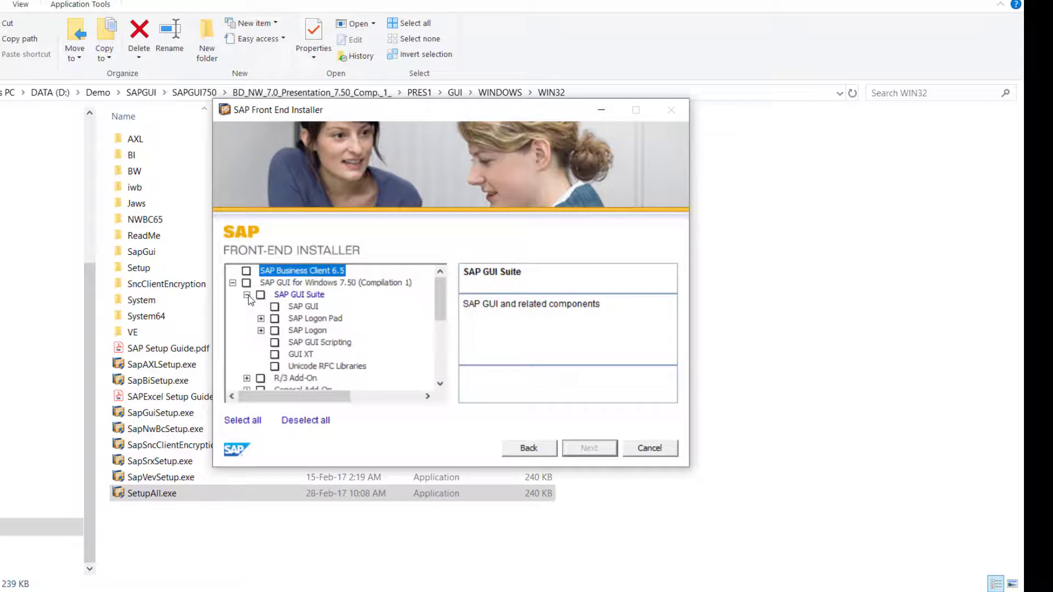
click(261, 297)
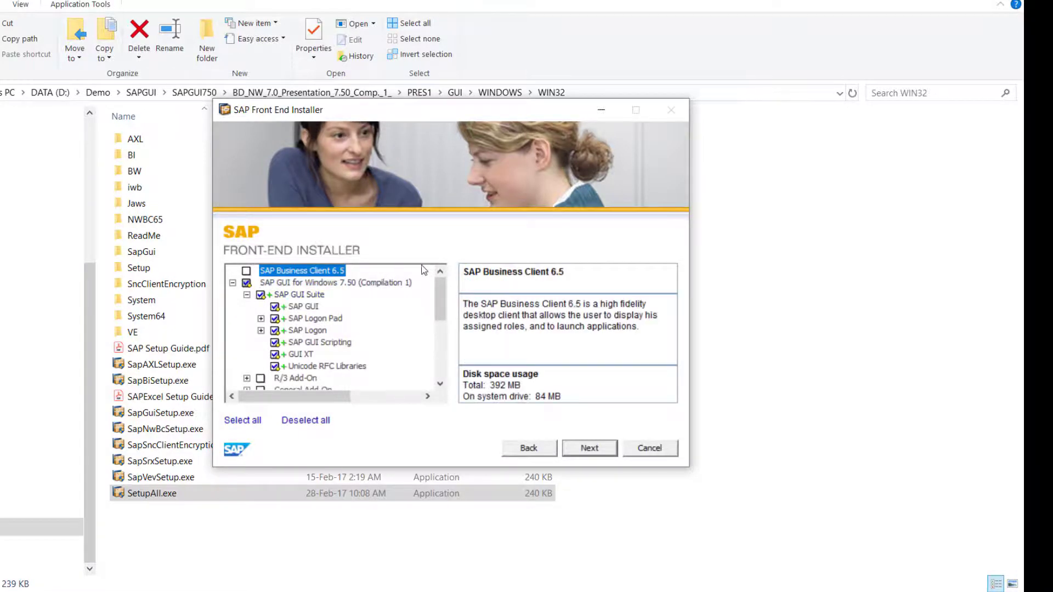
click(232, 283)
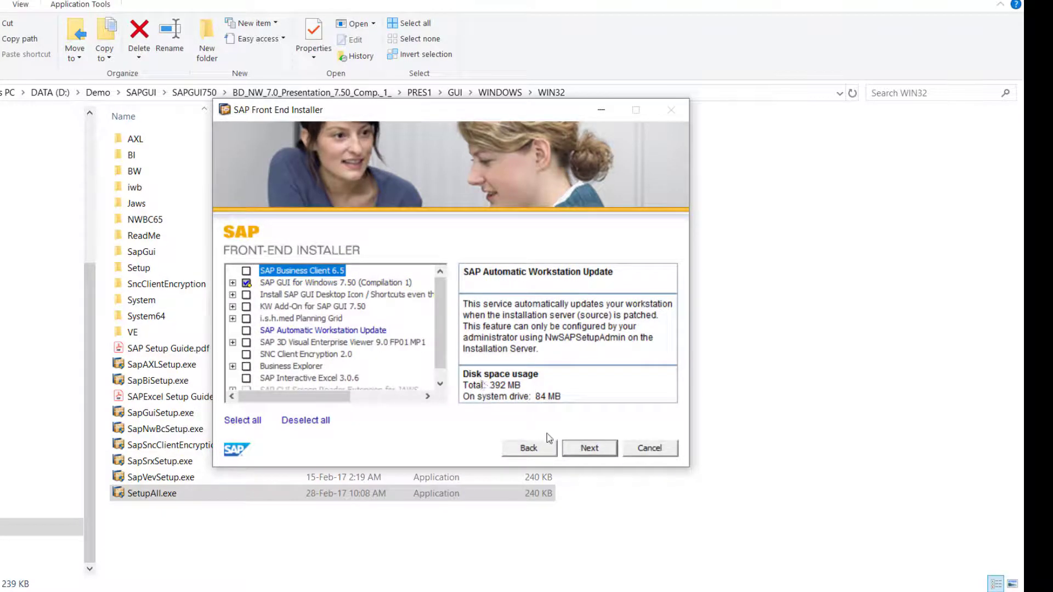
click(595, 453)
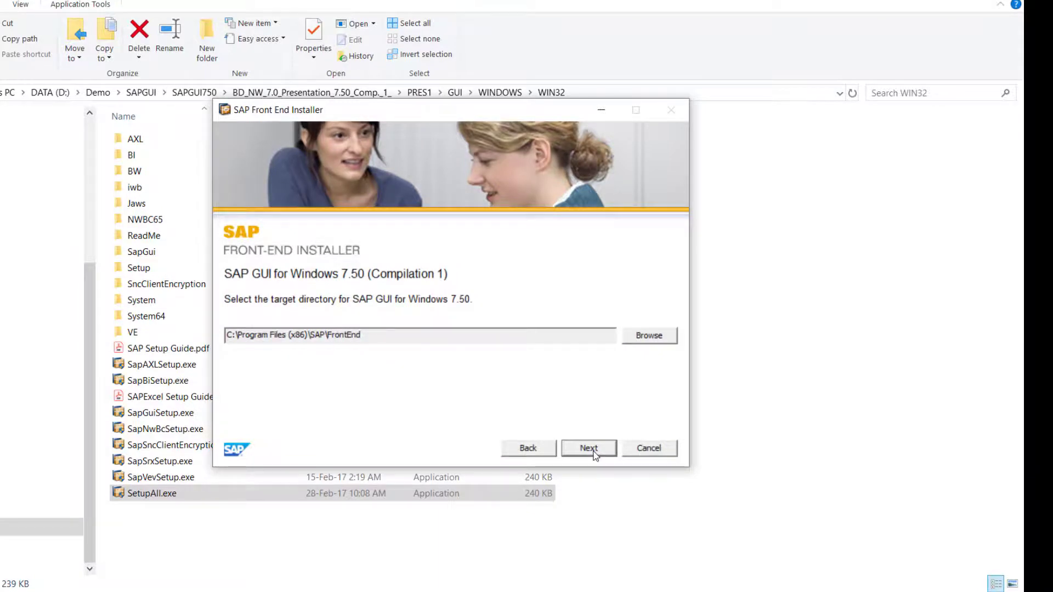
Step: Accept the default C:\Program Files (x86)\SAP\FrontEnd folder and start the installation
click(589, 449)
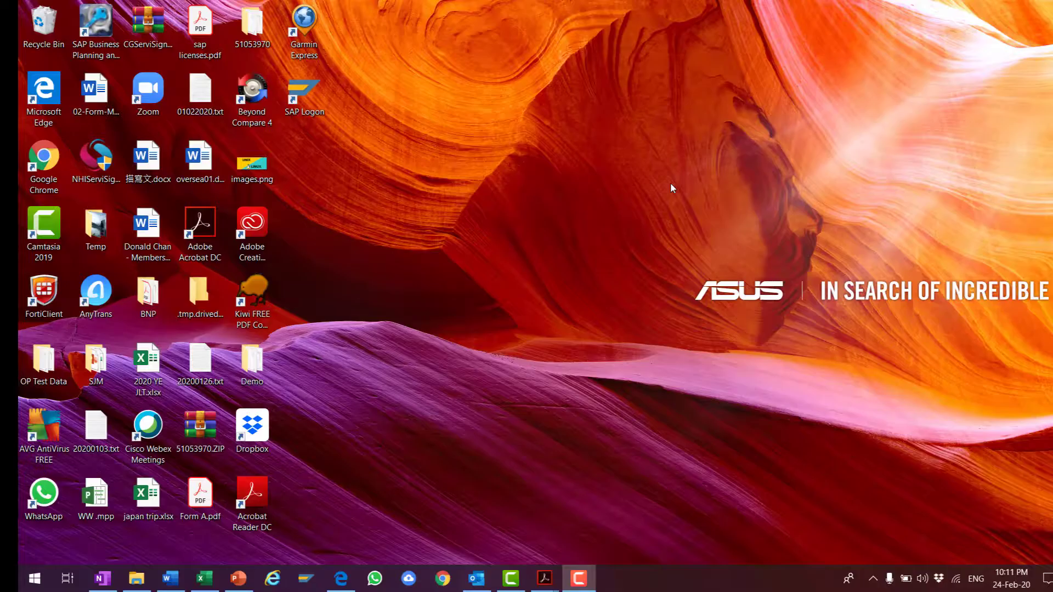
Step: Start SAP Logon from the Start menu's recently added apps
click(34, 581)
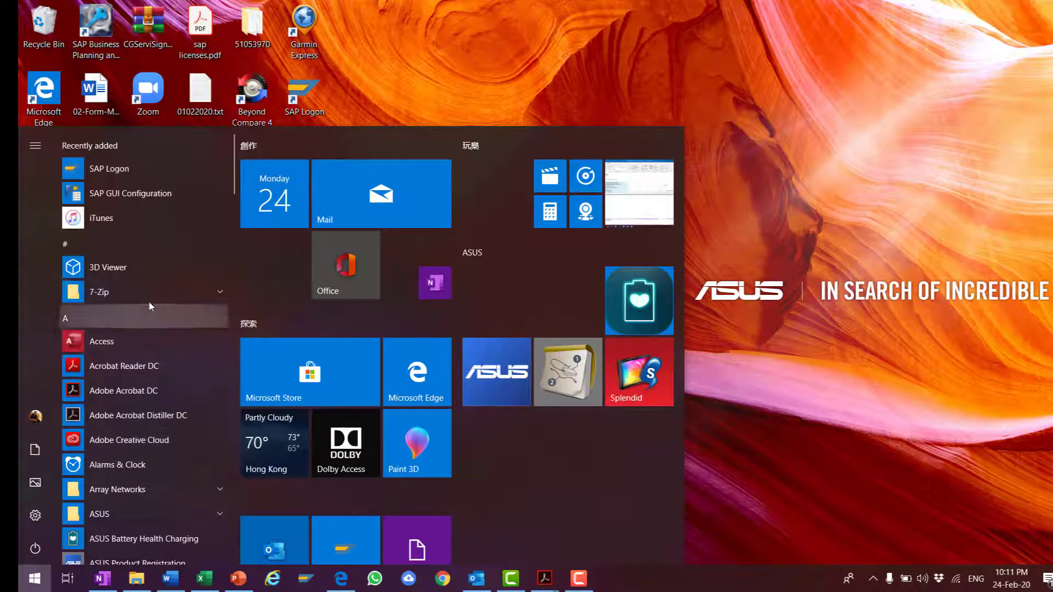
click(165, 168)
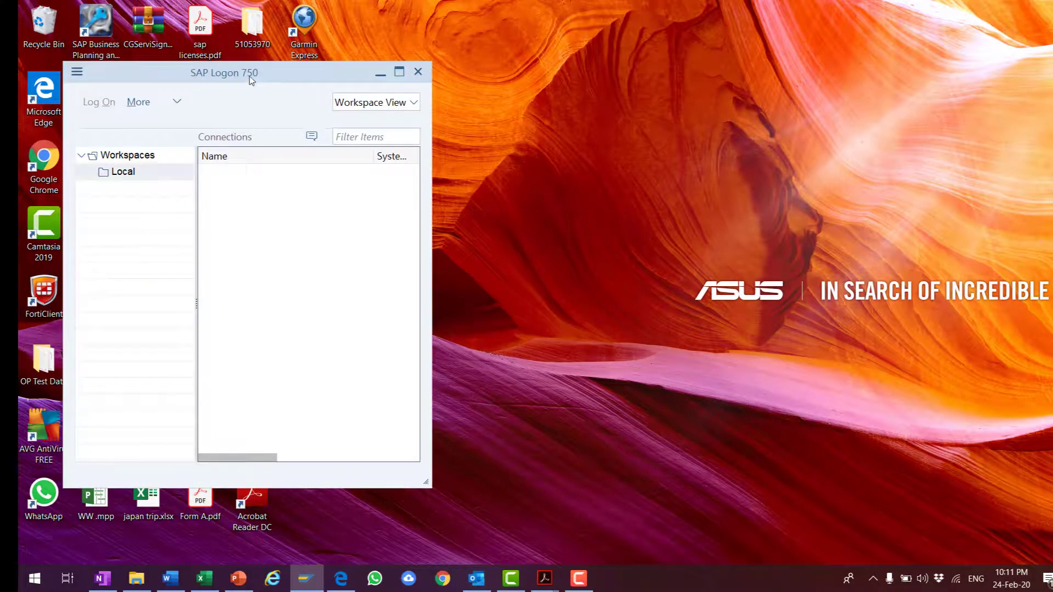
Step: View the About SAP Logon details (750 Final Release, patch level 0) and close them
drag(247, 77, 485, 71)
click(312, 66)
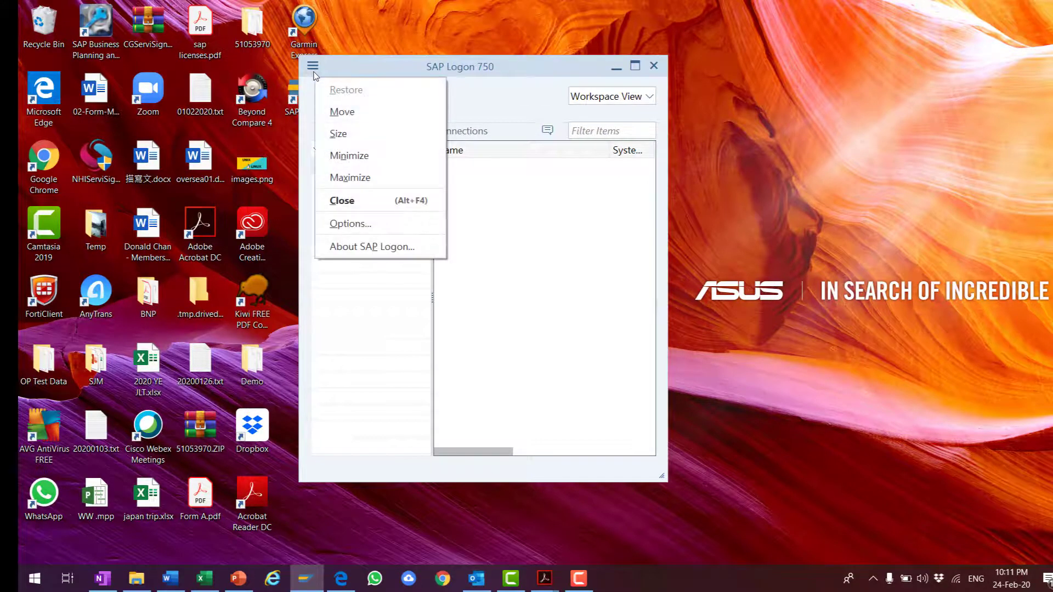
click(365, 255)
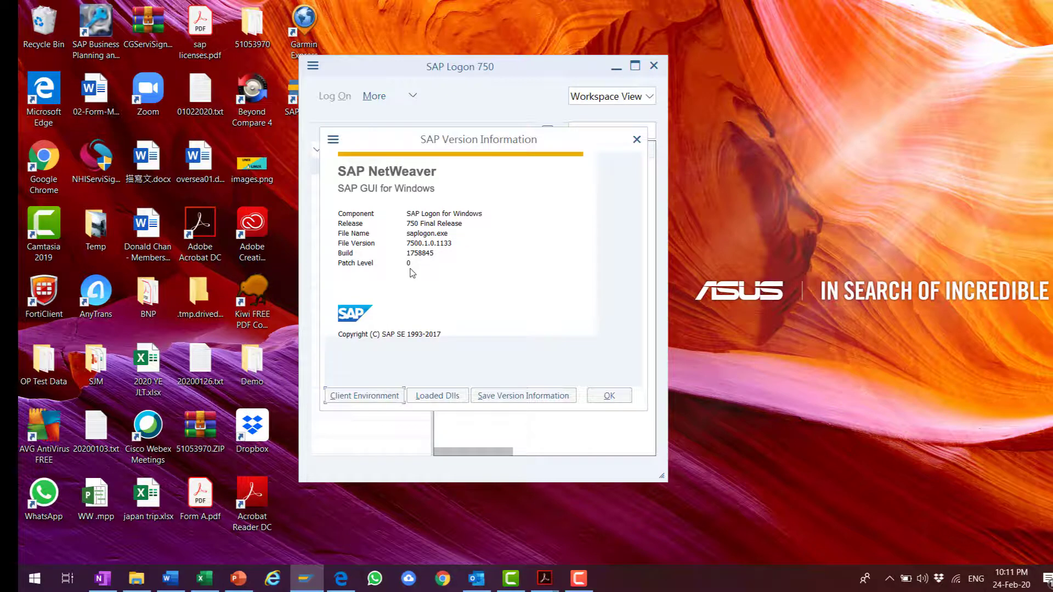
click(609, 396)
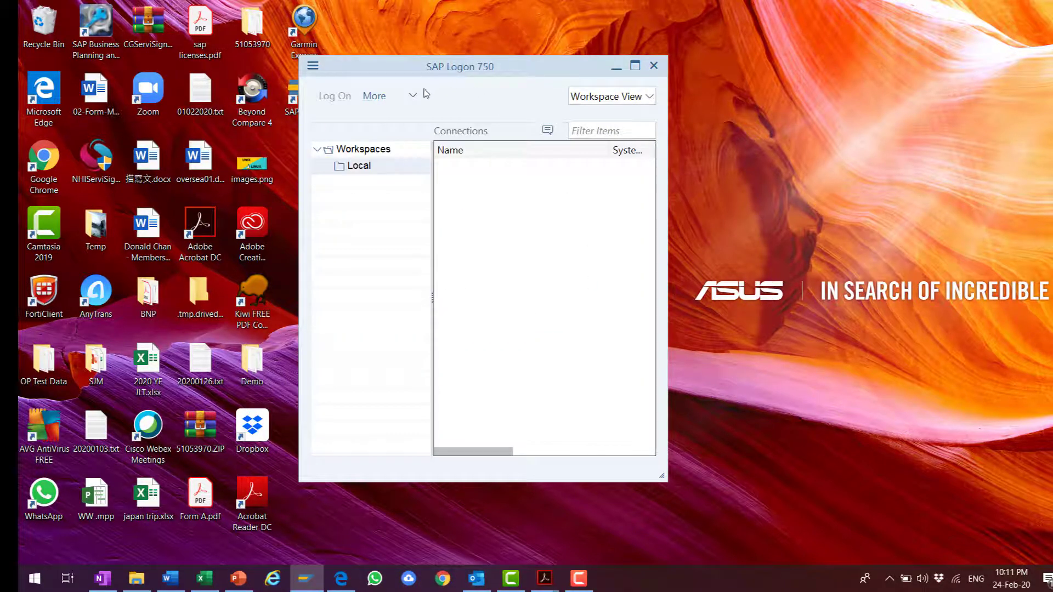
Step: Create a new connection 'Application Testing' with application server 10.0.0.10 and instance number 00
click(412, 98)
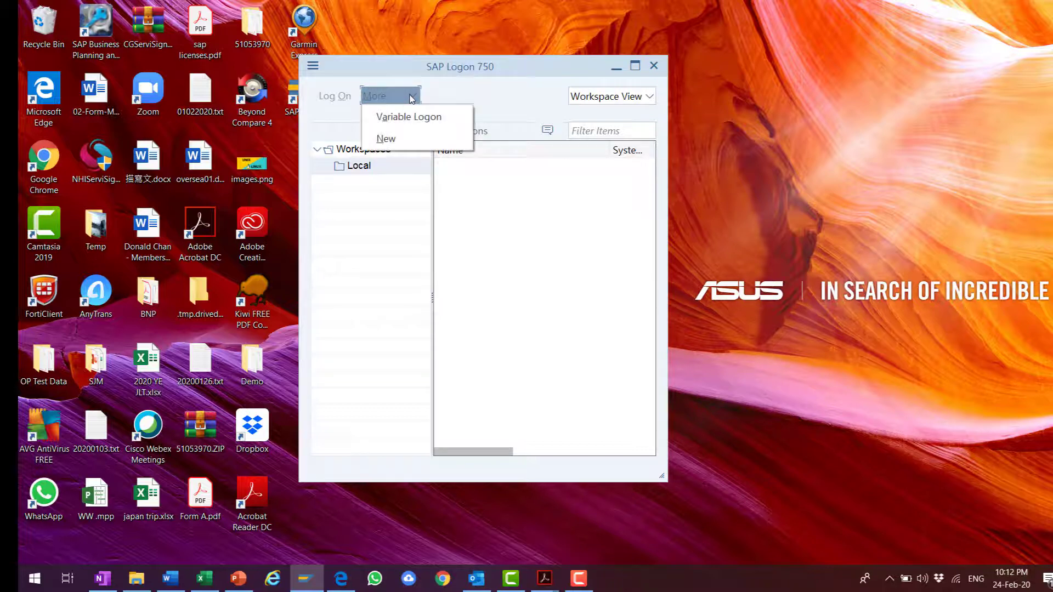
click(394, 140)
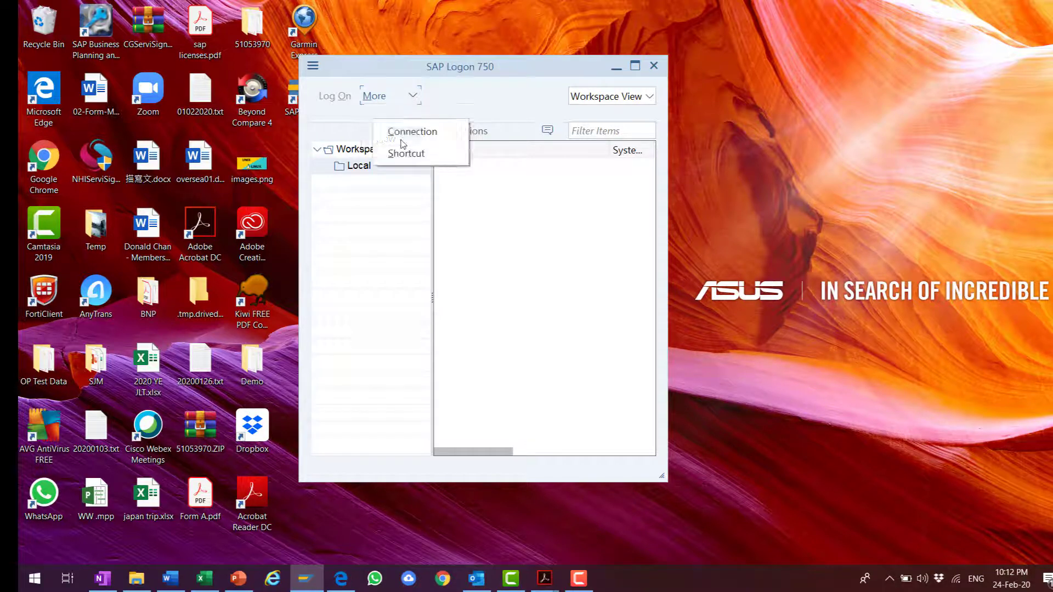
click(404, 133)
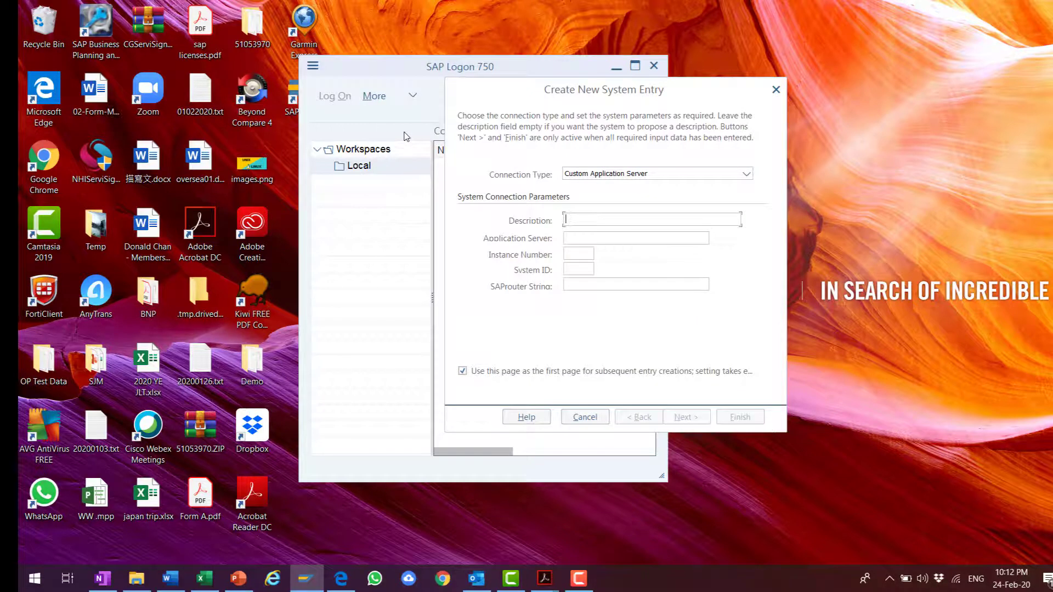
text(Application Testing)
key(Tab)
text(10.0.0.1)
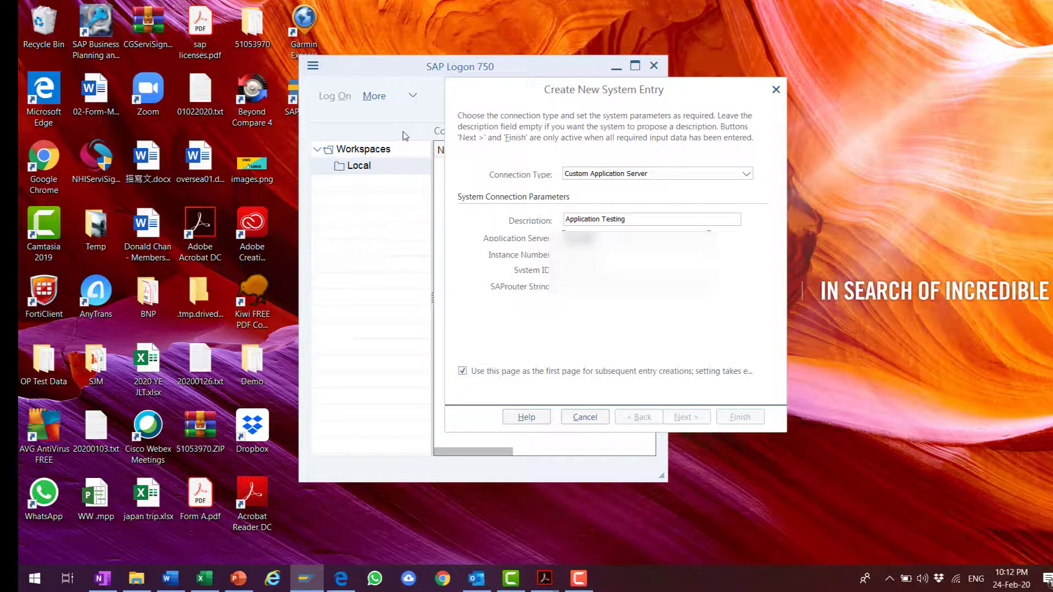
text(0)
key(Tab)
text(00)
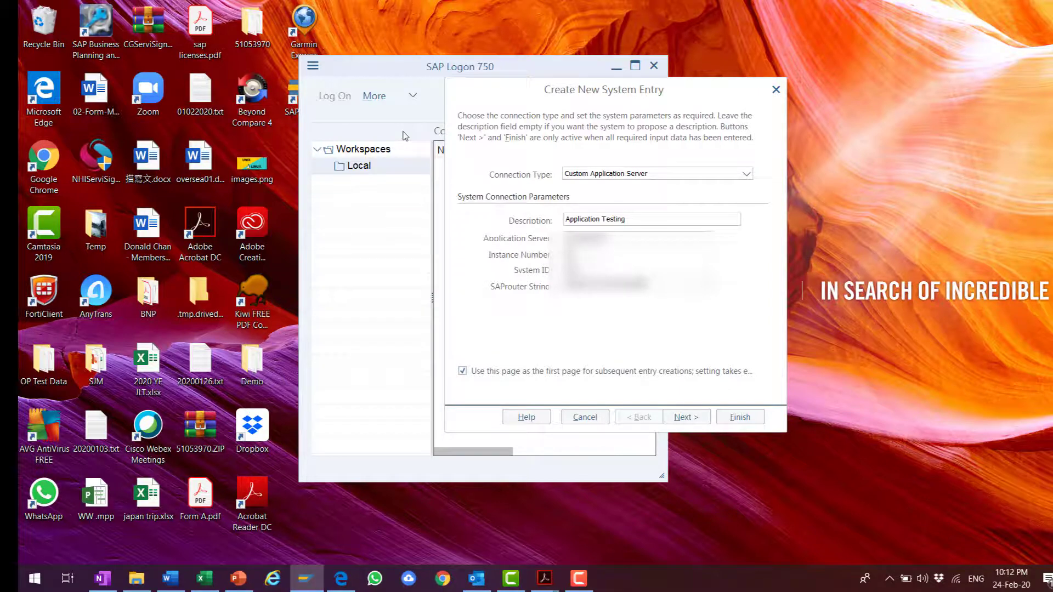
Step: Save the Application Testing connection and open it to reach the logon screen
click(741, 418)
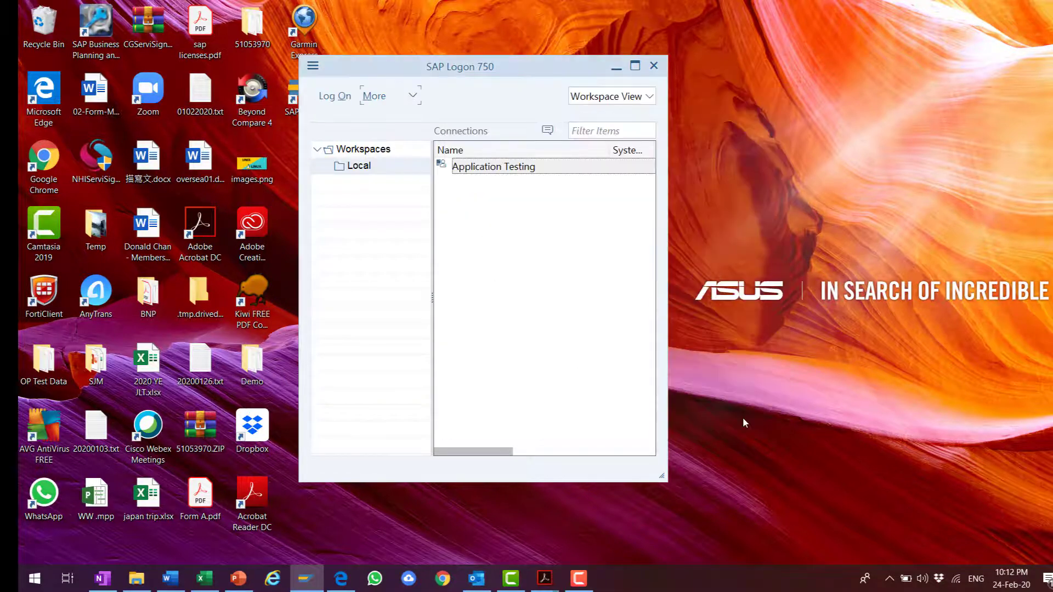
click(518, 172)
double_click(516, 172)
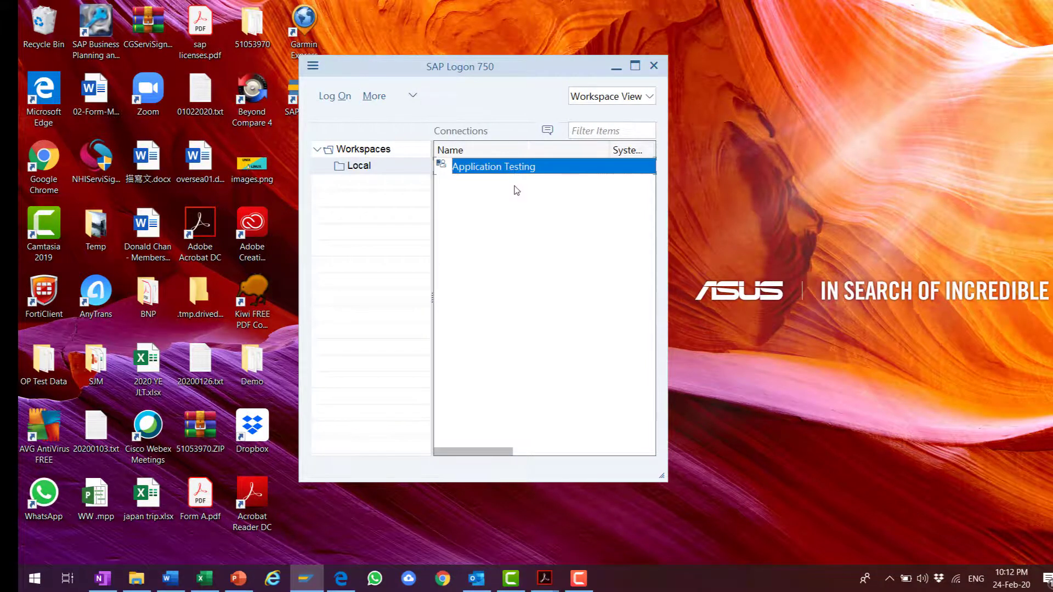